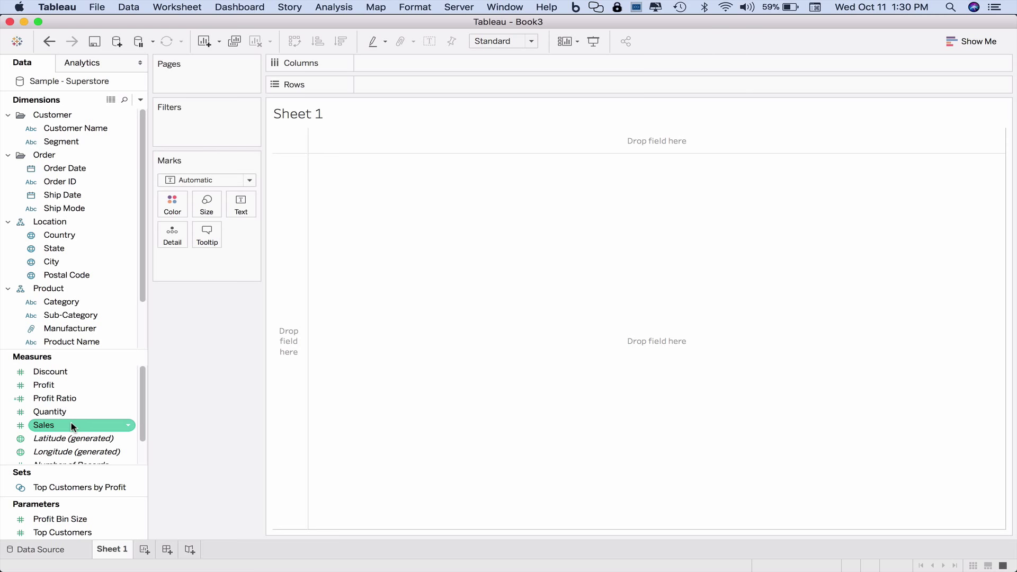
Step: Plot SUM(Sales) and SUM(Profit) as two stacked line charts by YEAR(Order Date), 2014–2017
{"action": "left_click_drag", "start_coordinate": [65, 168], "coordinate": [398, 55]}
{"action": "left_click", "coordinate": [53, 424]}
{"action": "left_click_drag", "start_coordinate": [53, 425], "coordinate": [376, 82]}
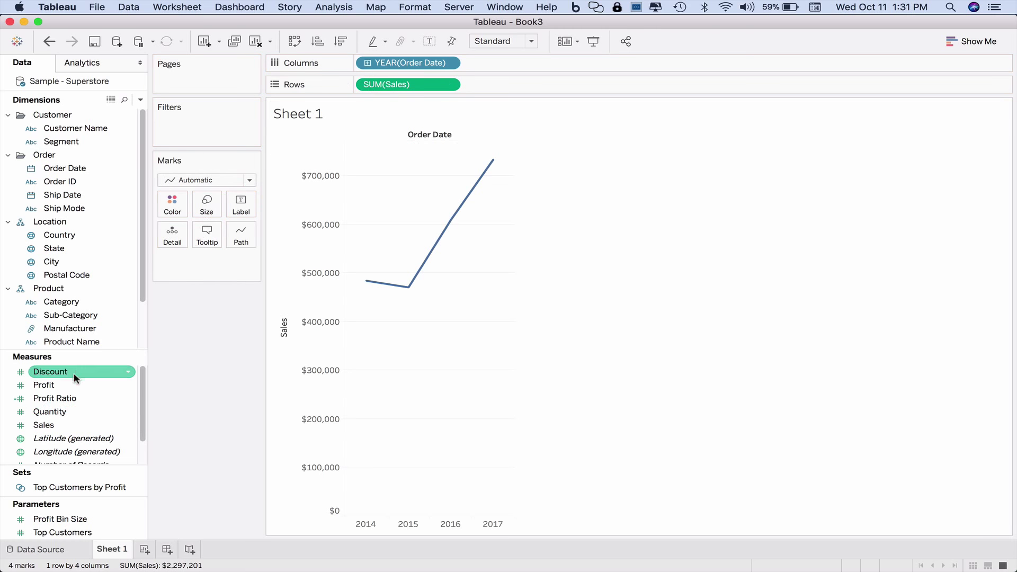
{"action": "left_click_drag", "start_coordinate": [74, 385], "coordinate": [498, 89]}
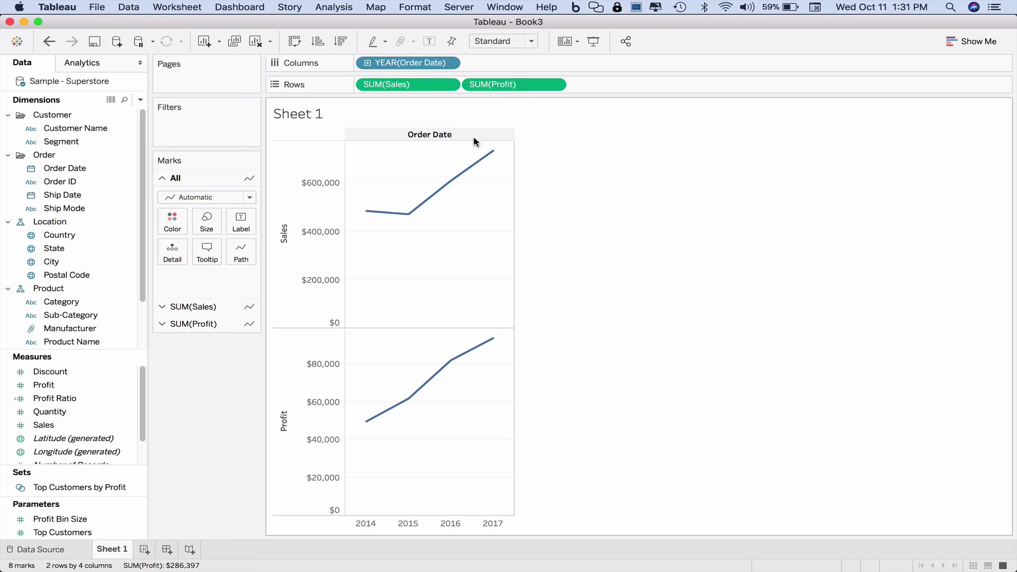
Step: Put SUM(Profit) on a dual axis to overlay the Profit and Sales lines with left and right axes
{"action": "left_click", "coordinate": [555, 85]}
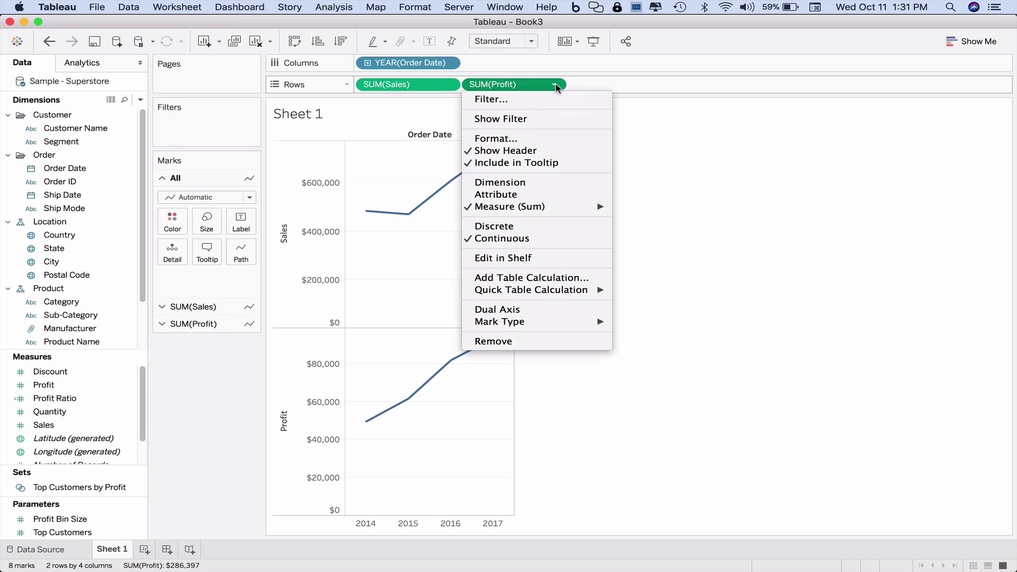
{"action": "left_click", "coordinate": [545, 310]}
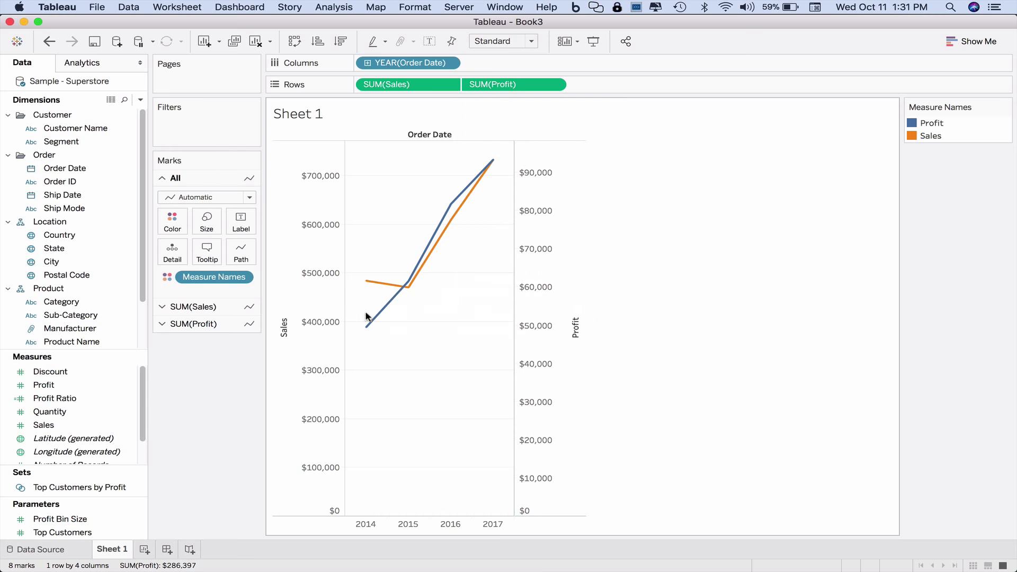
{"action": "mouse_move", "coordinate": [429, 235]}
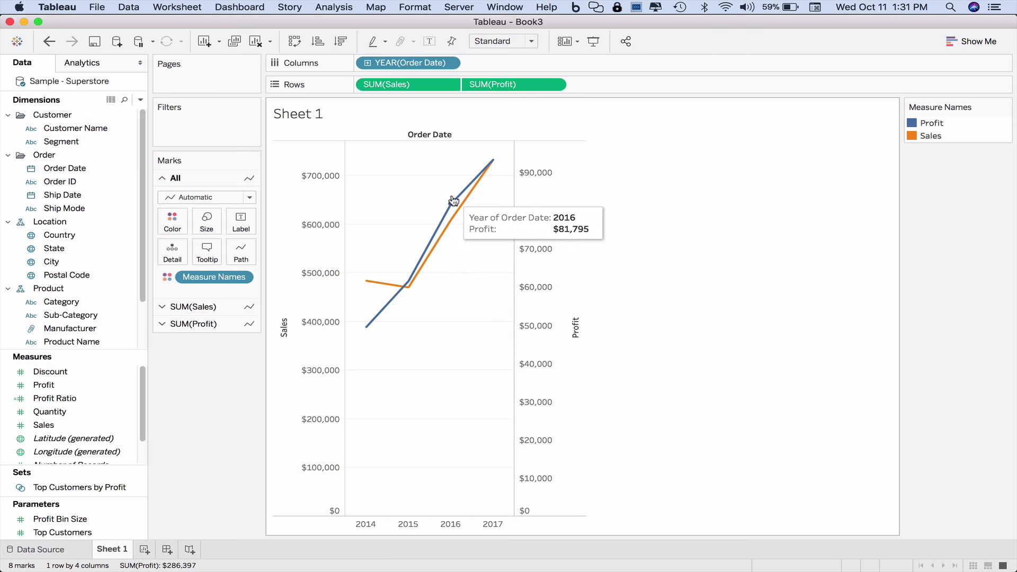
{"action": "mouse_move", "coordinate": [462, 212]}
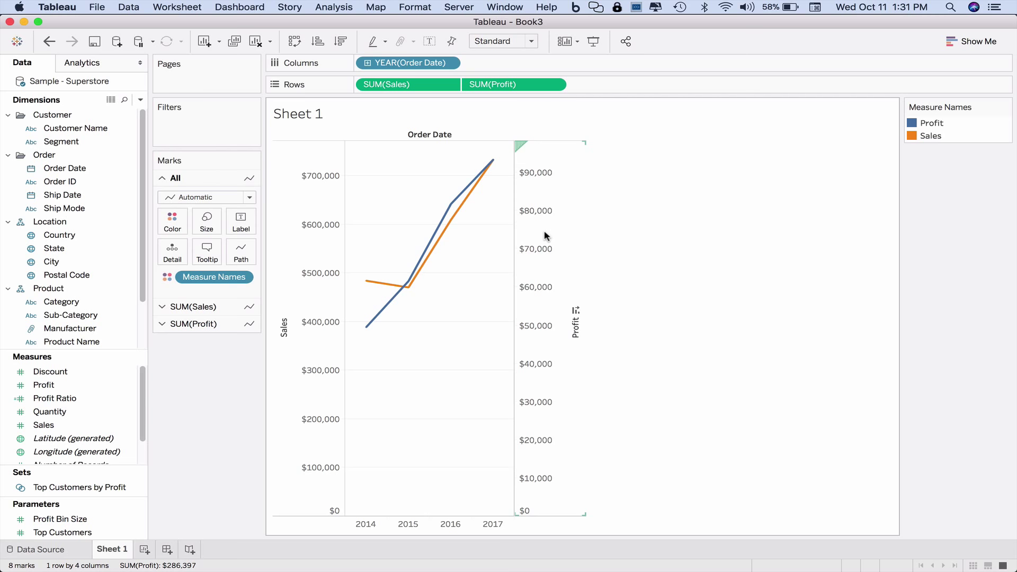
Step: Synchronize the right-hand Profit axis with Sales so both run $0 to $700,000
{"action": "left_click", "coordinate": [546, 236]}
{"action": "right_click", "coordinate": [545, 236]}
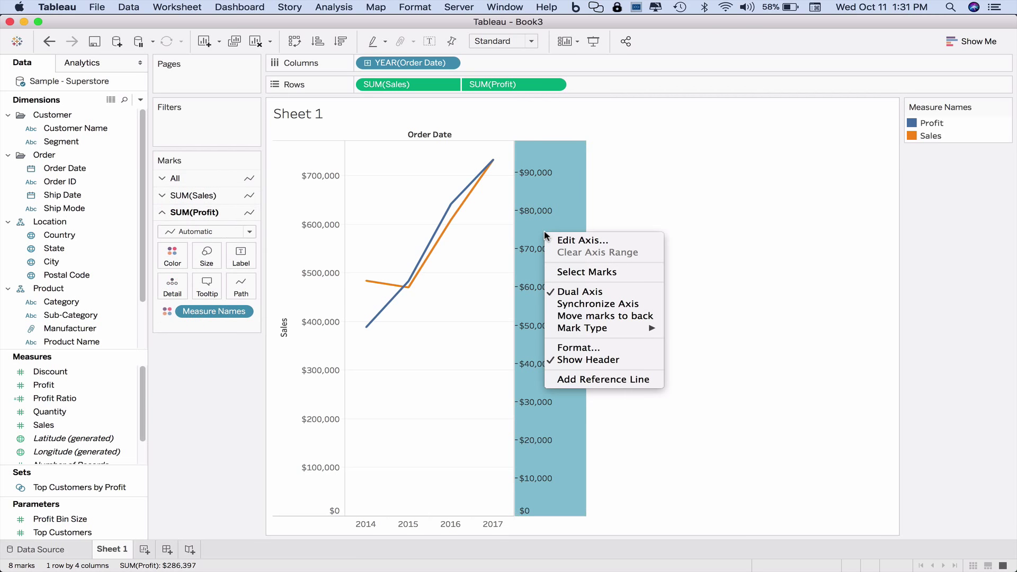
{"action": "left_click", "coordinate": [567, 304]}
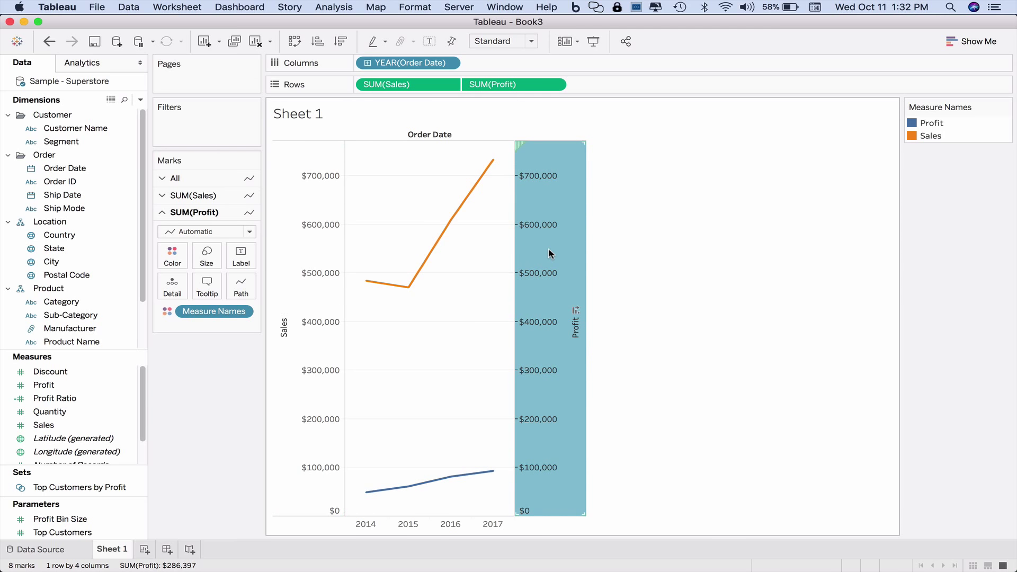
{"action": "mouse_move", "coordinate": [551, 254]}
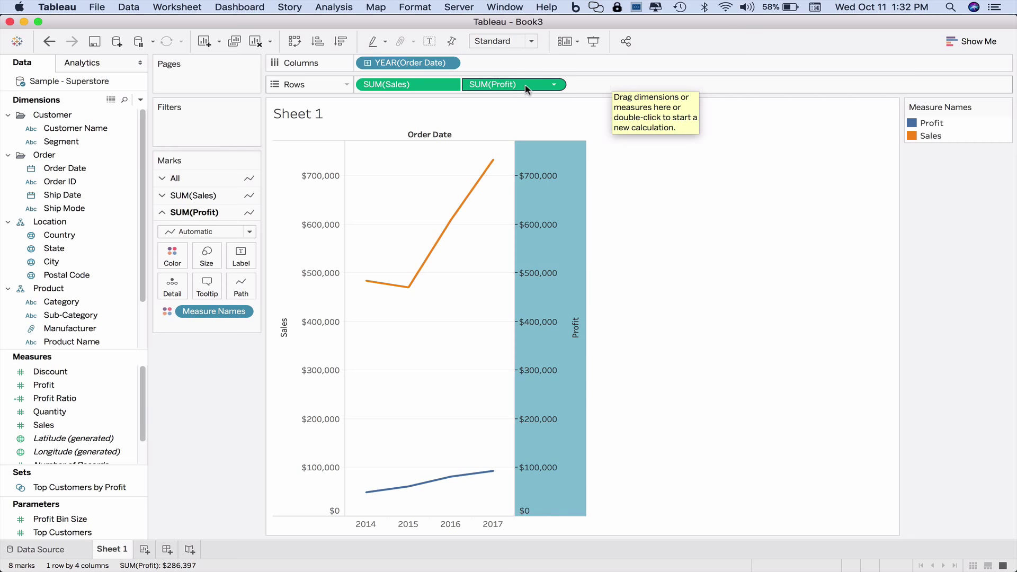
Step: Drop SUM(Profit) onto the Sales axis to merge both into one Measure Values axis
{"action": "left_click_drag", "start_coordinate": [503, 85], "coordinate": [325, 226]}
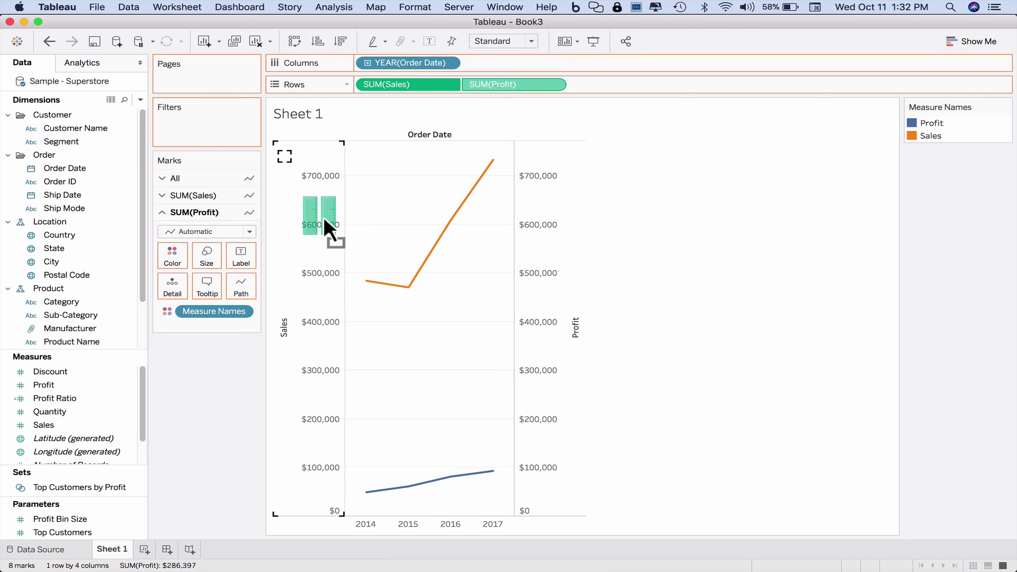
{"action": "left_click_drag", "start_coordinate": [325, 220], "coordinate": [321, 218]}
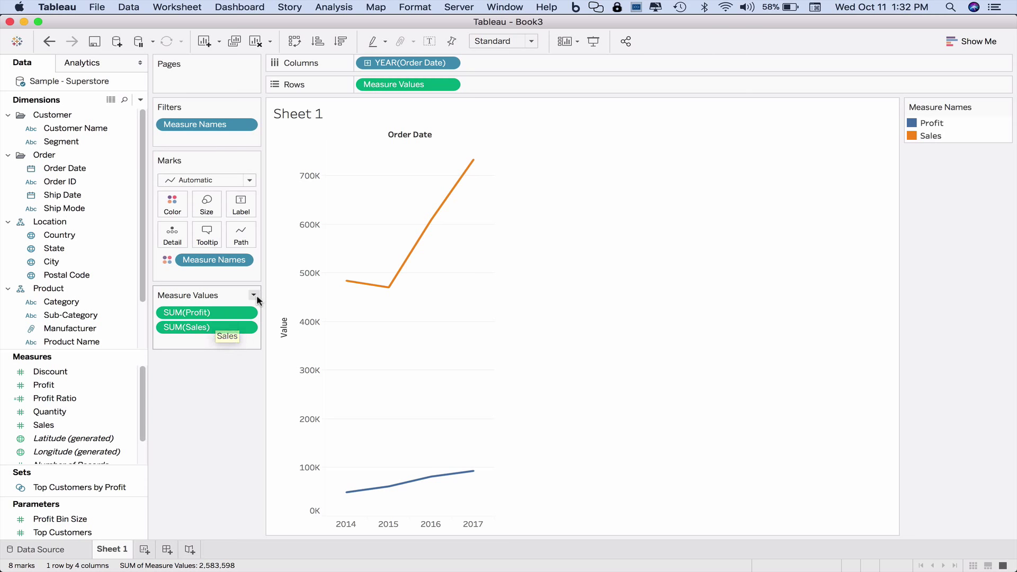
Step: Include Quantity in the Measure Names filter to add a SUM(Quantity) line beside Profit and Sales
{"action": "left_click", "coordinate": [246, 126]}
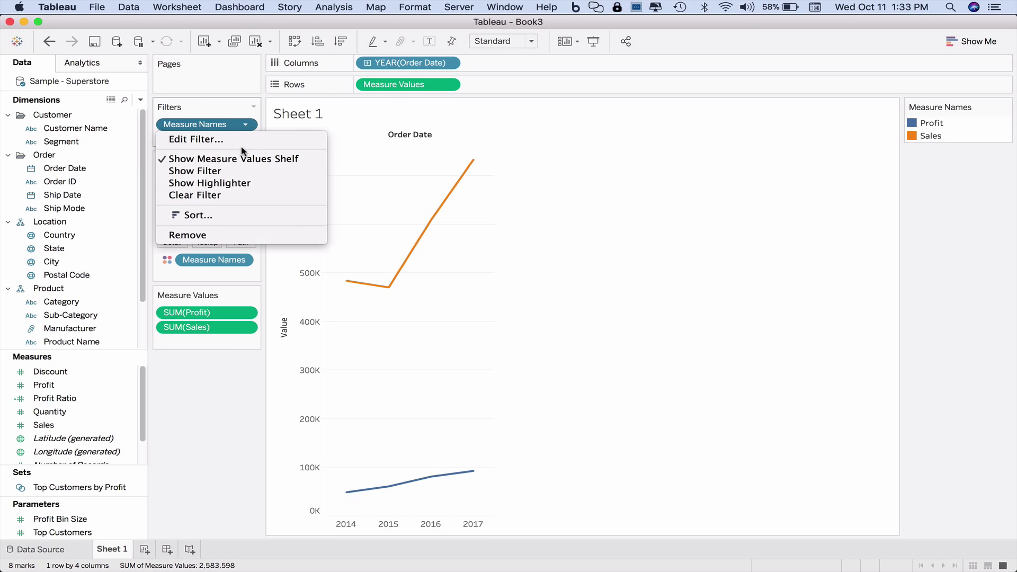
{"action": "left_click", "coordinate": [241, 142]}
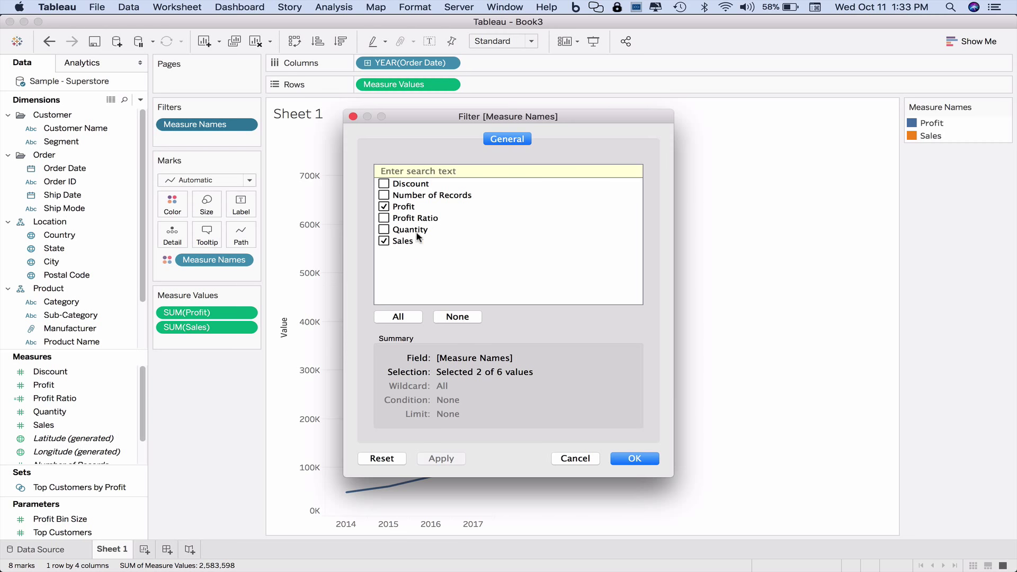
{"action": "left_click", "coordinate": [384, 230]}
{"action": "left_click", "coordinate": [435, 460]}
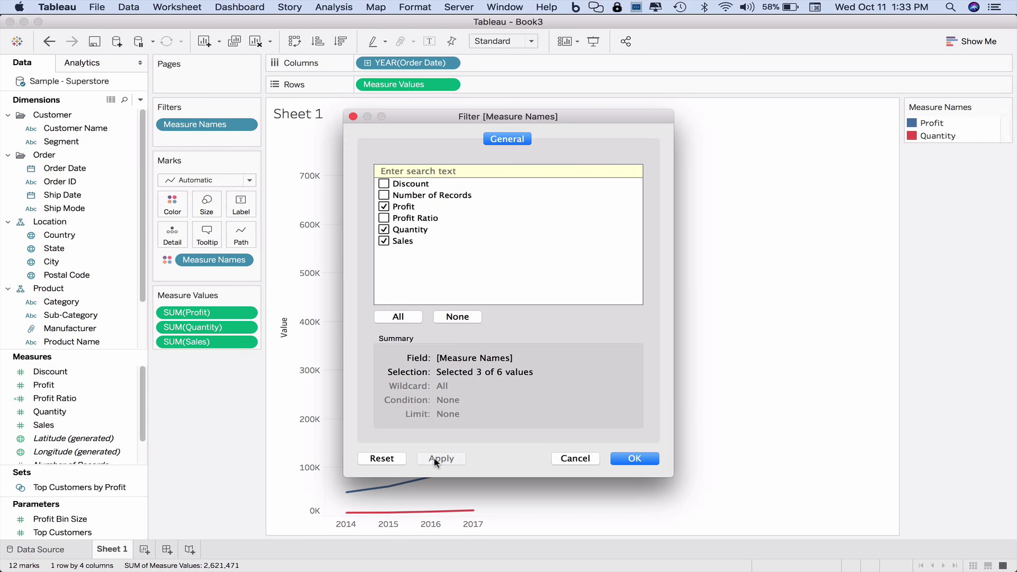
{"action": "left_click", "coordinate": [633, 458]}
{"action": "mouse_move", "coordinate": [471, 516]}
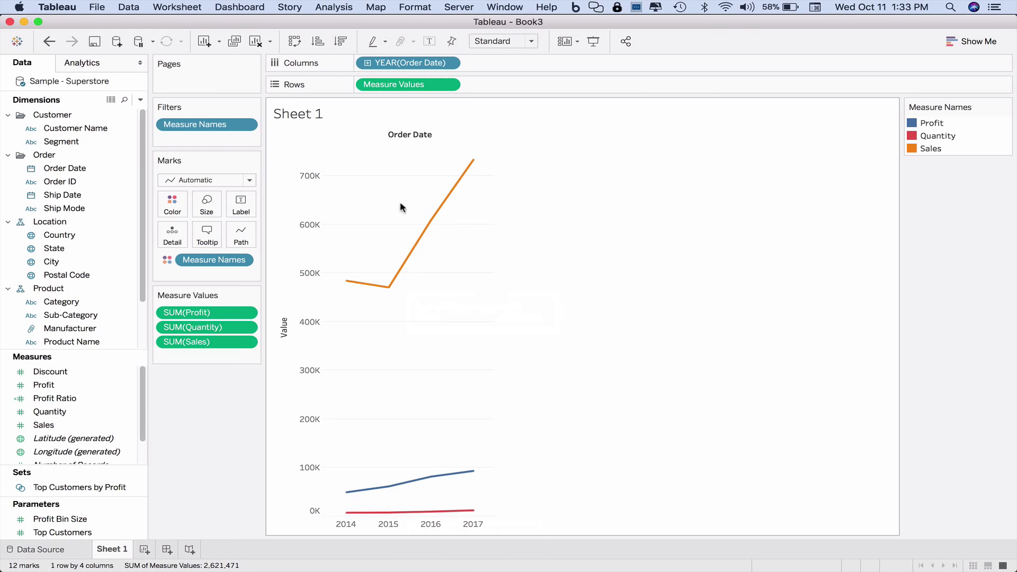
{"action": "mouse_move", "coordinate": [425, 237]}
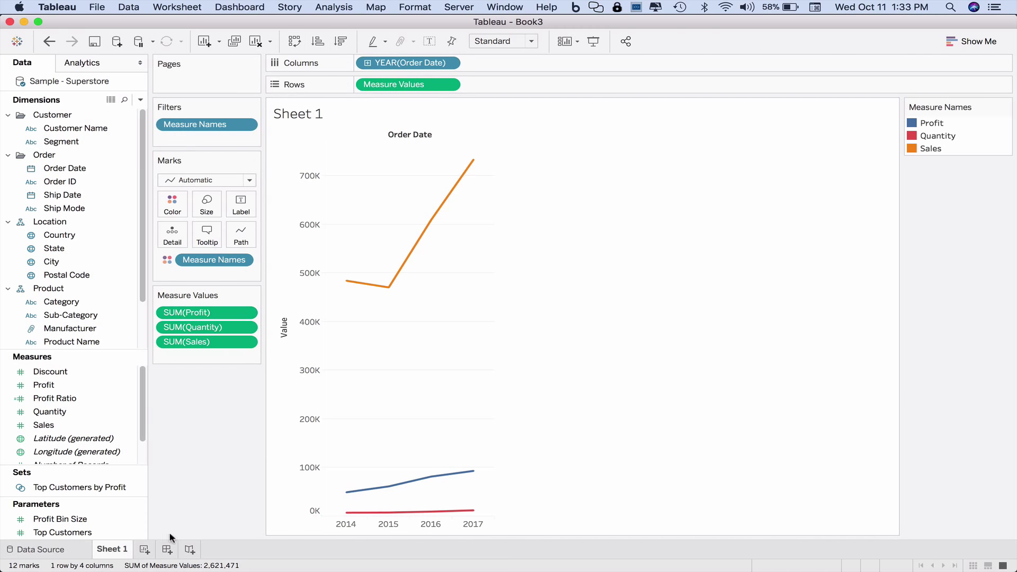
Step: On a new Sheet 2, plot all Measure Values as lines by YEAR(Order Date), coloured and filtered by Measure Names
{"action": "left_click", "coordinate": [145, 550]}
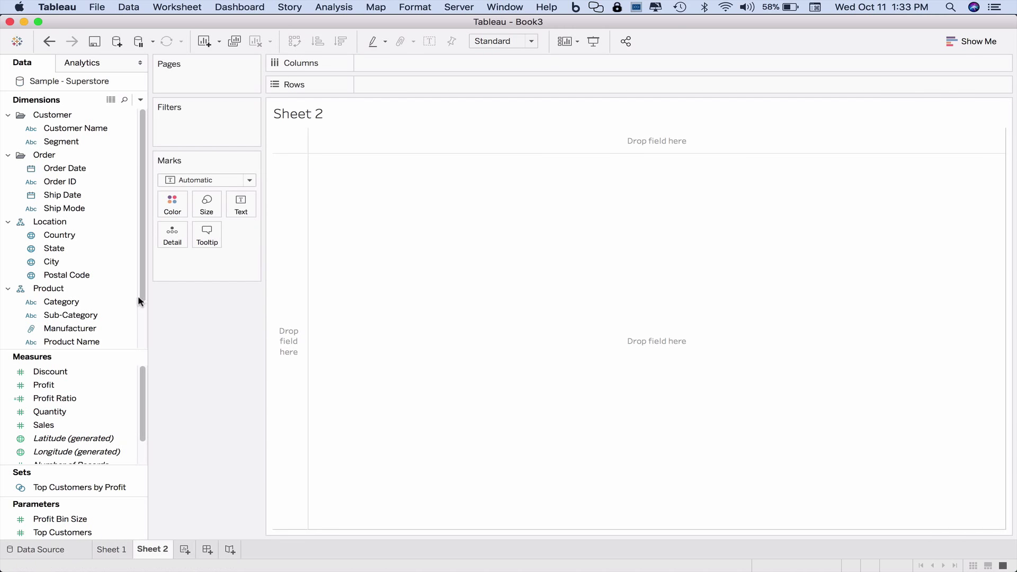
{"action": "scroll", "coordinate": [138, 294], "scroll_direction": "down", "scroll_amount": 3}
{"action": "left_click_drag", "start_coordinate": [91, 330], "coordinate": [170, 209]}
{"action": "left_click_drag", "start_coordinate": [141, 392], "coordinate": [143, 453]}
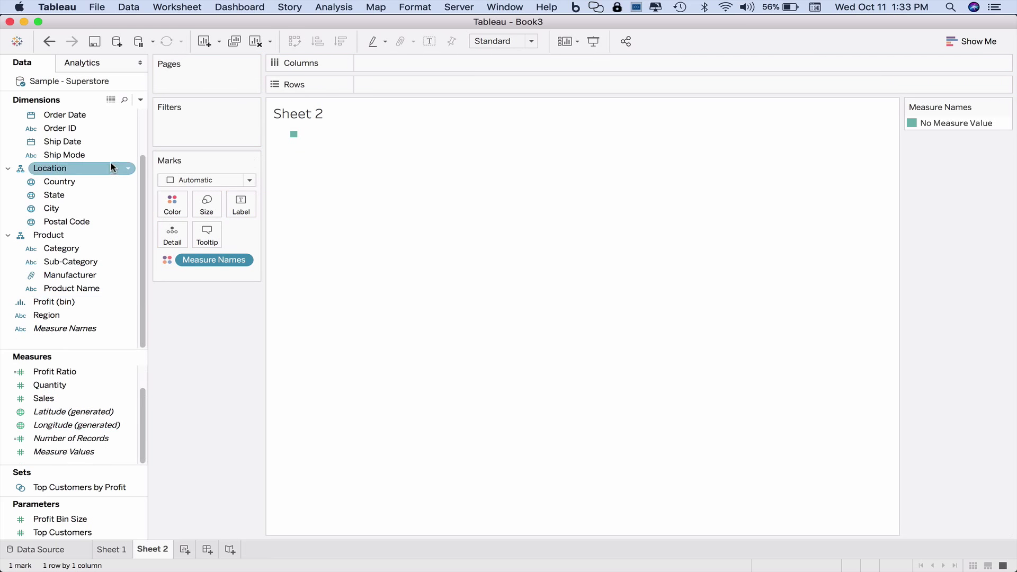
{"action": "left_click_drag", "start_coordinate": [119, 113], "coordinate": [399, 62]}
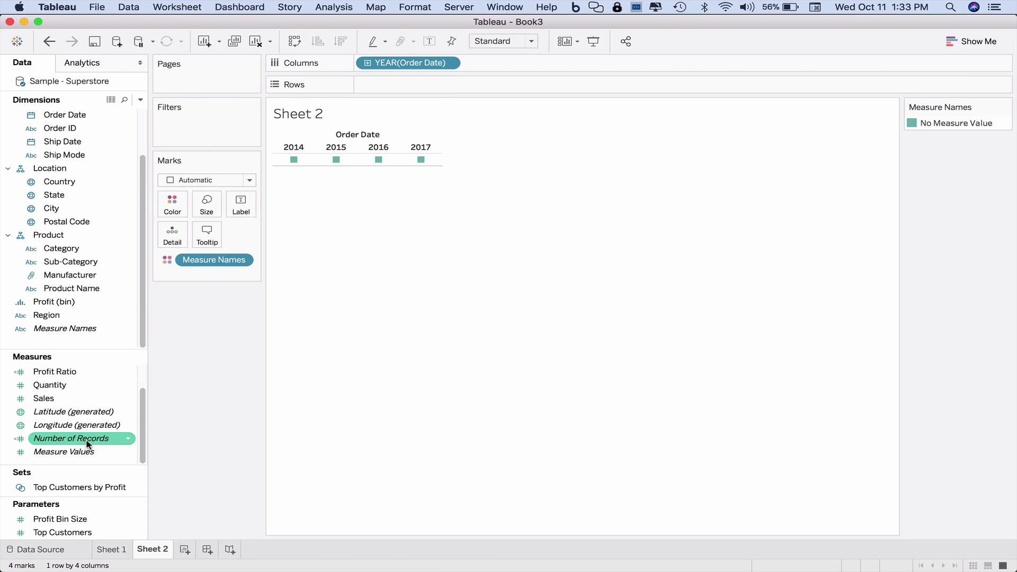
{"action": "left_click_drag", "start_coordinate": [79, 451], "coordinate": [417, 84]}
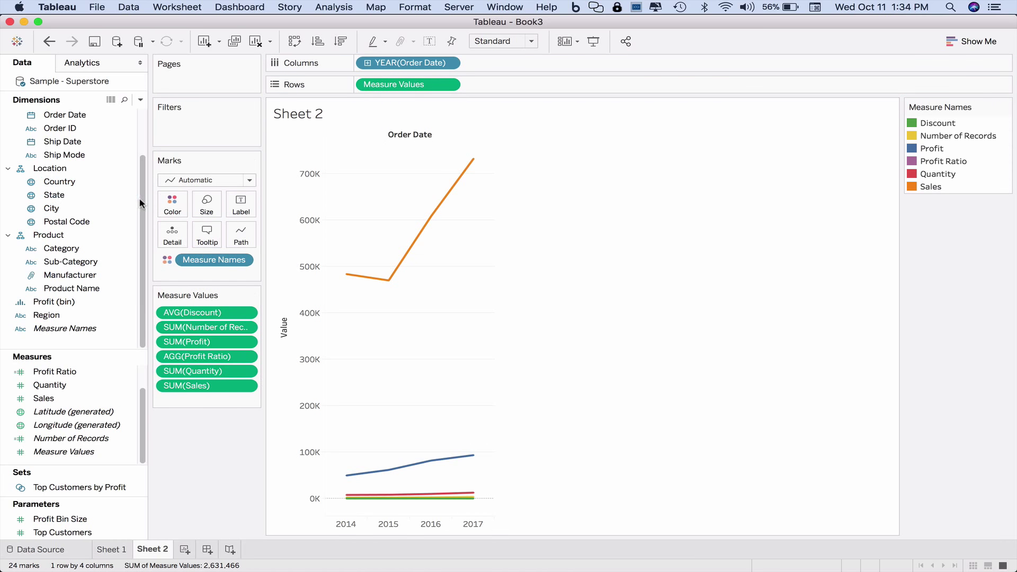
{"action": "left_click_drag", "start_coordinate": [65, 329], "coordinate": [198, 126]}
Step: Uncheck Discount, Number of Records, Profit Ratio and Quantity in the Measure Names filter
{"action": "left_click", "coordinate": [245, 125]}
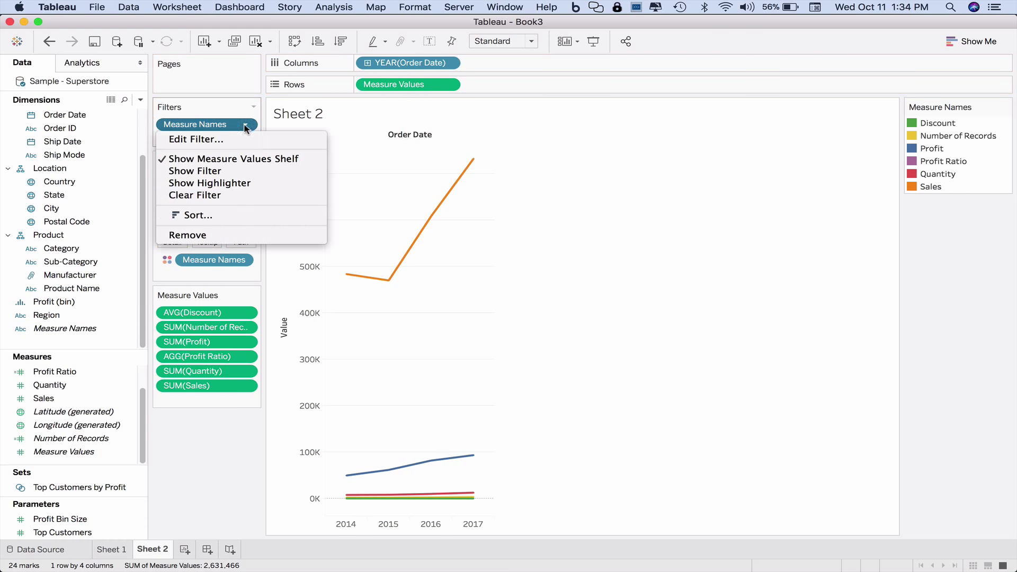
{"action": "left_click", "coordinate": [196, 139]}
{"action": "left_click", "coordinate": [384, 185]}
{"action": "left_click", "coordinate": [384, 195]}
{"action": "left_click", "coordinate": [384, 218]}
{"action": "left_click", "coordinate": [384, 229]}
{"action": "left_click", "coordinate": [453, 458]}
{"action": "left_click", "coordinate": [624, 458]}
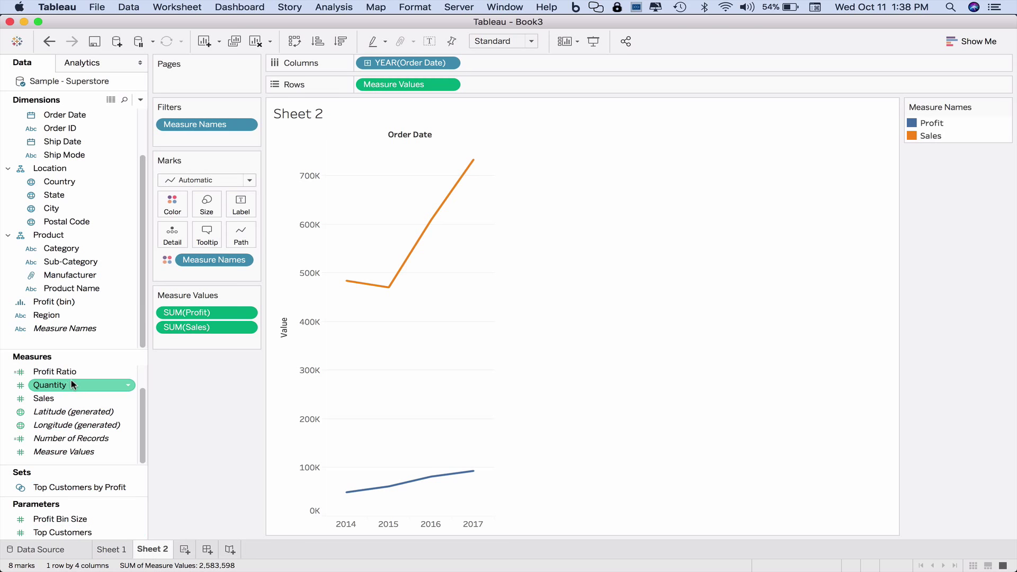
Step: Add SUM(Quantity) to Rows on a dual axis and set its mark type to Bar
{"action": "left_click_drag", "start_coordinate": [68, 384], "coordinate": [501, 88]}
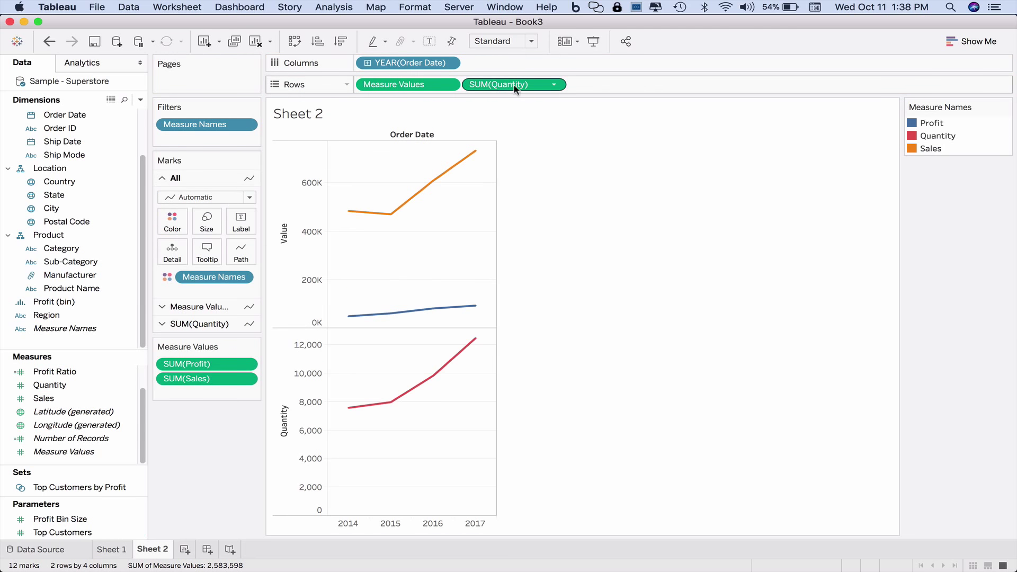
{"action": "left_click", "coordinate": [554, 84]}
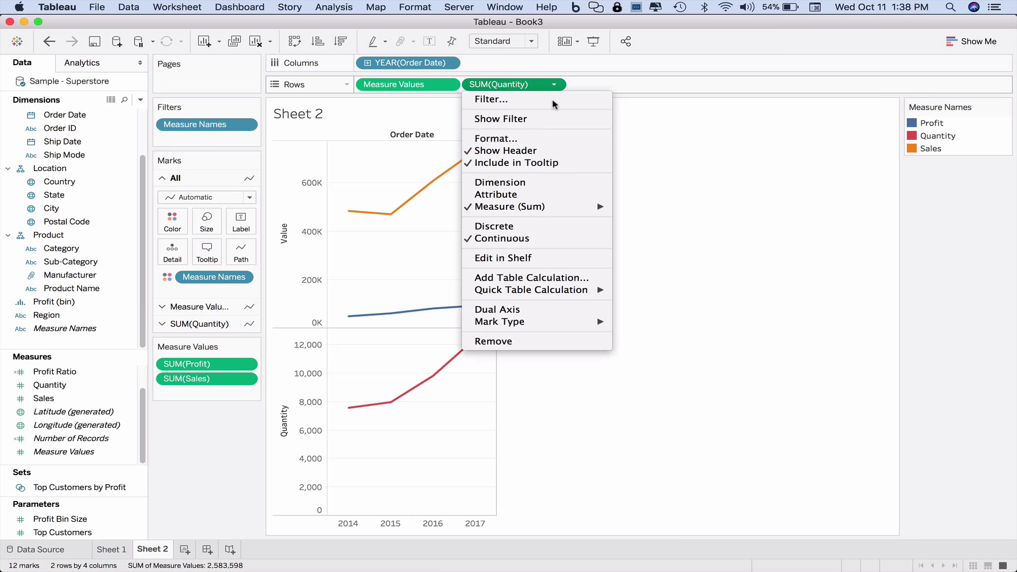
{"action": "left_click", "coordinate": [530, 309]}
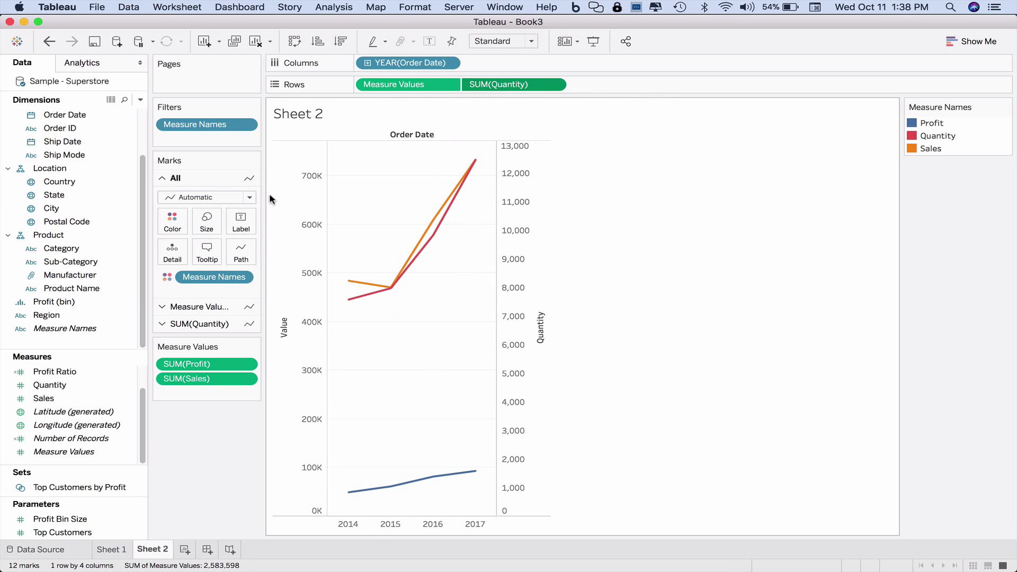
{"action": "left_click", "coordinate": [182, 324]}
{"action": "left_click", "coordinate": [250, 233]}
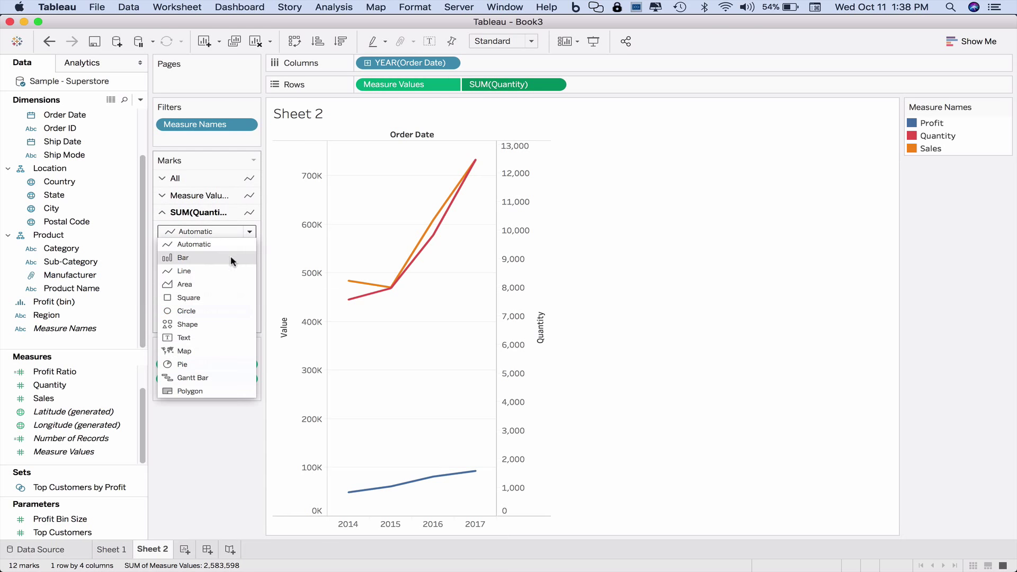
{"action": "left_click", "coordinate": [228, 259]}
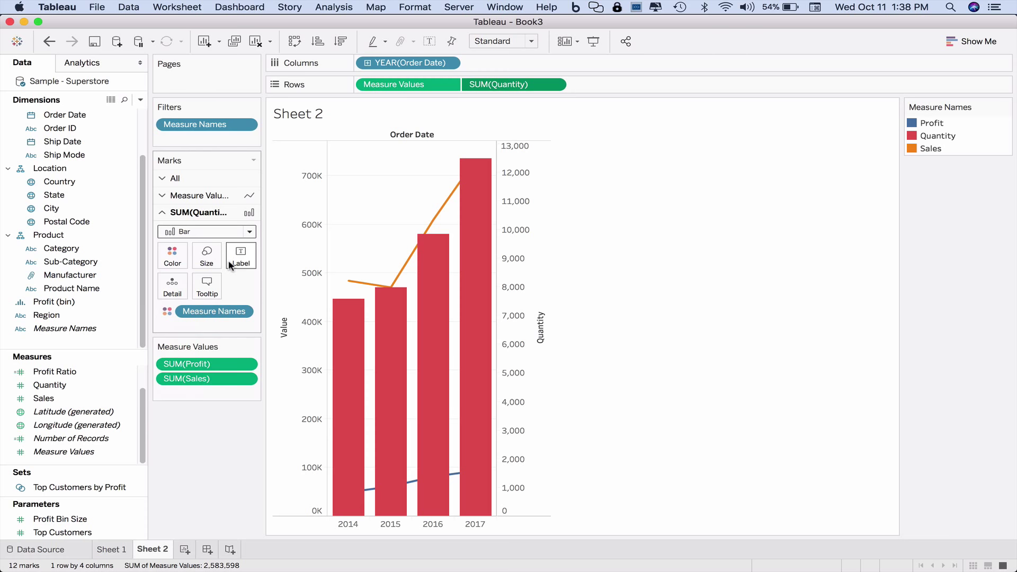
Step: Move SUM(Quantity) ahead of Measure Values on Rows and colour the Quantity bars grey
{"action": "left_click_drag", "start_coordinate": [379, 86], "coordinate": [590, 84]}
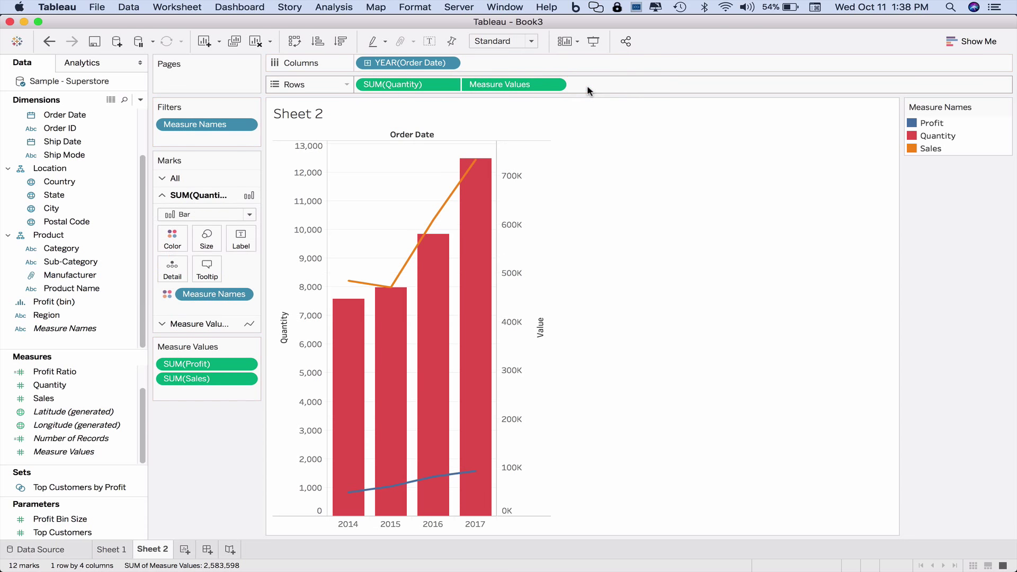
{"action": "left_click", "coordinate": [177, 237]}
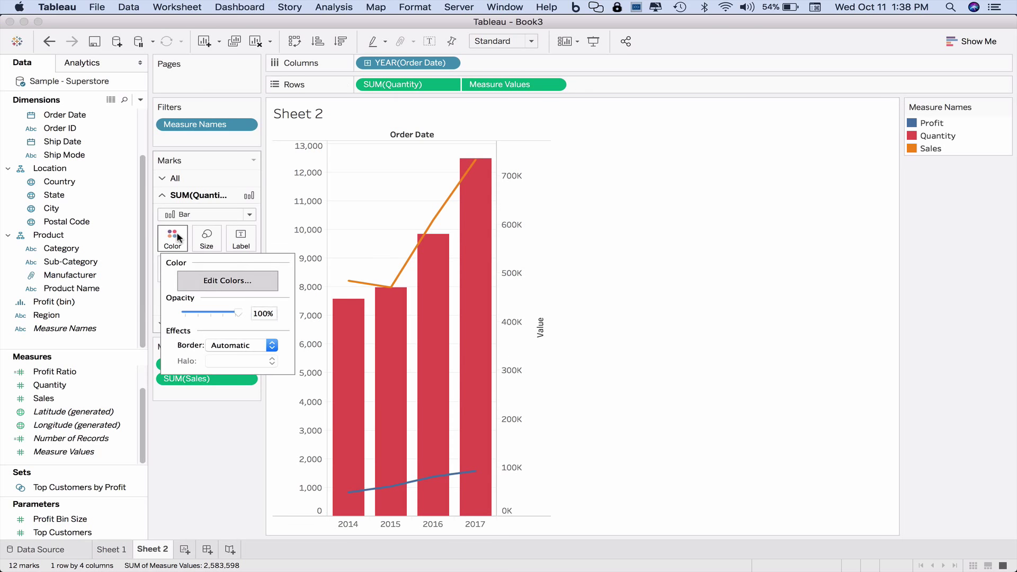
{"action": "left_click", "coordinate": [228, 281]}
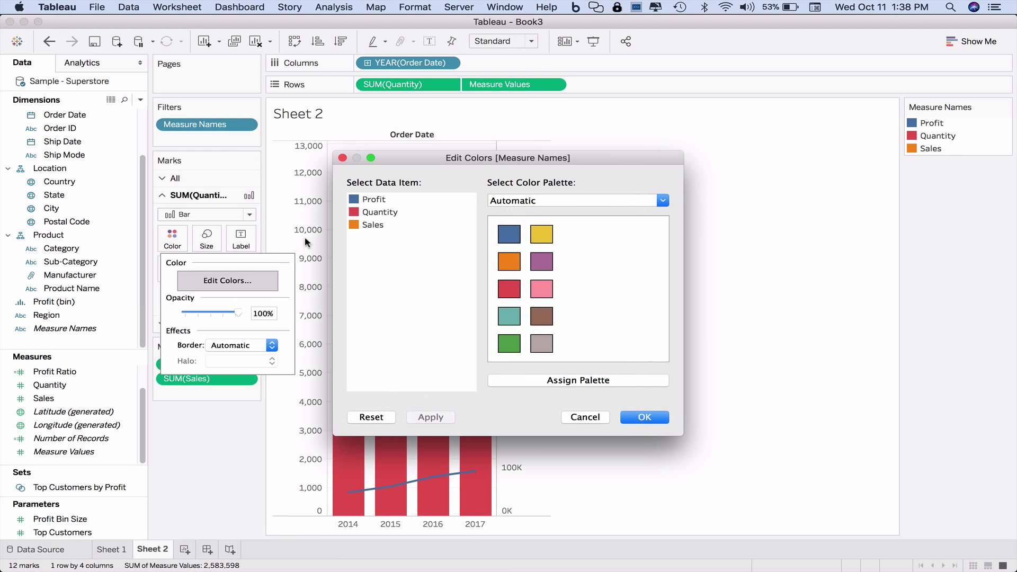
{"action": "left_click", "coordinate": [373, 211]}
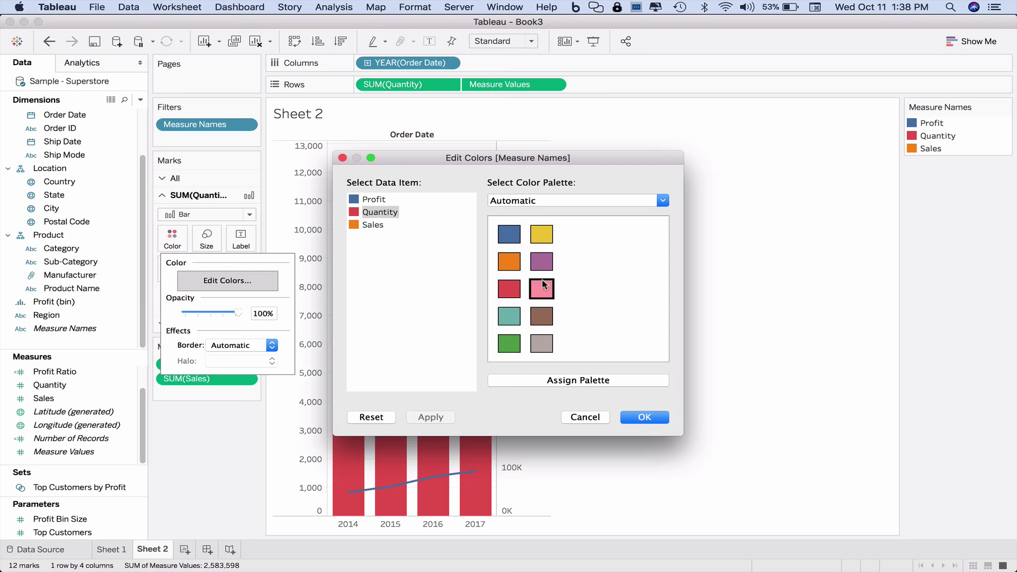
{"action": "left_click", "coordinate": [540, 324]}
{"action": "left_click", "coordinate": [551, 350]}
{"action": "left_click", "coordinate": [429, 416]}
{"action": "left_click", "coordinate": [643, 419]}
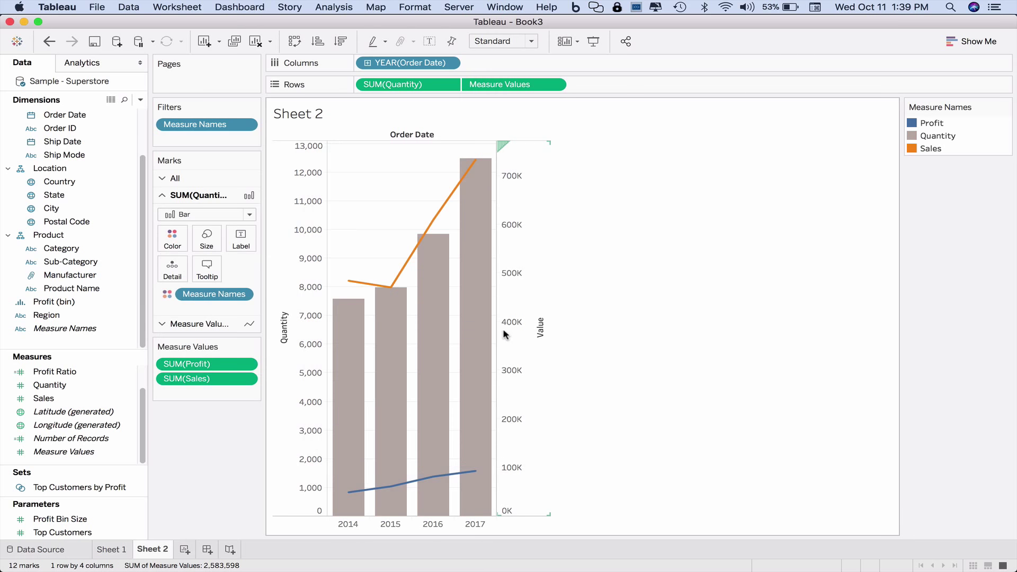